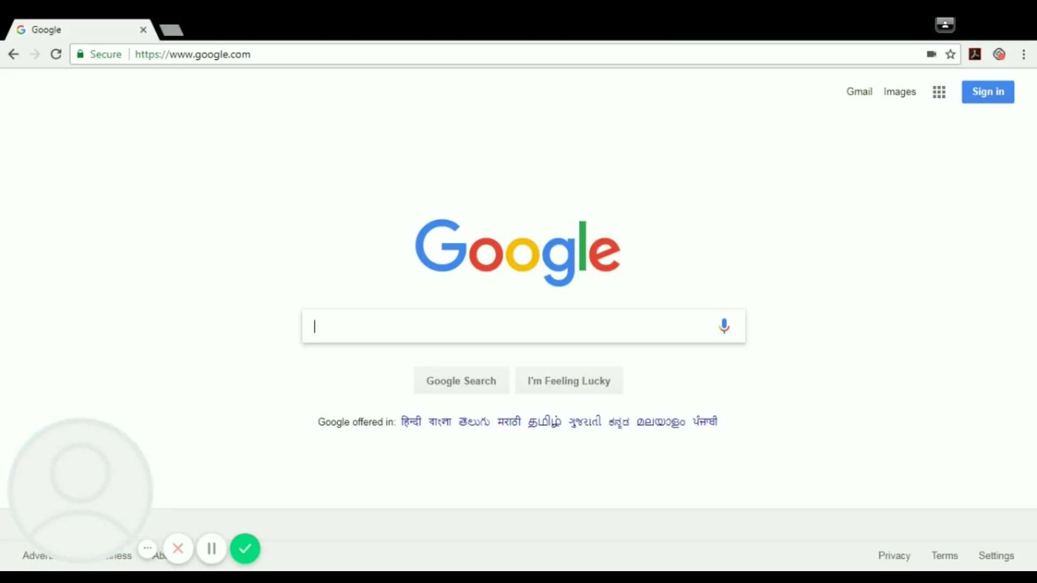
- Type 'pirate bay' into the Google search box
text(pirate bay)
- Search 'pirate bay', open the proxy list, and load the proxyfl.info mirror in its own tab
key(Return)
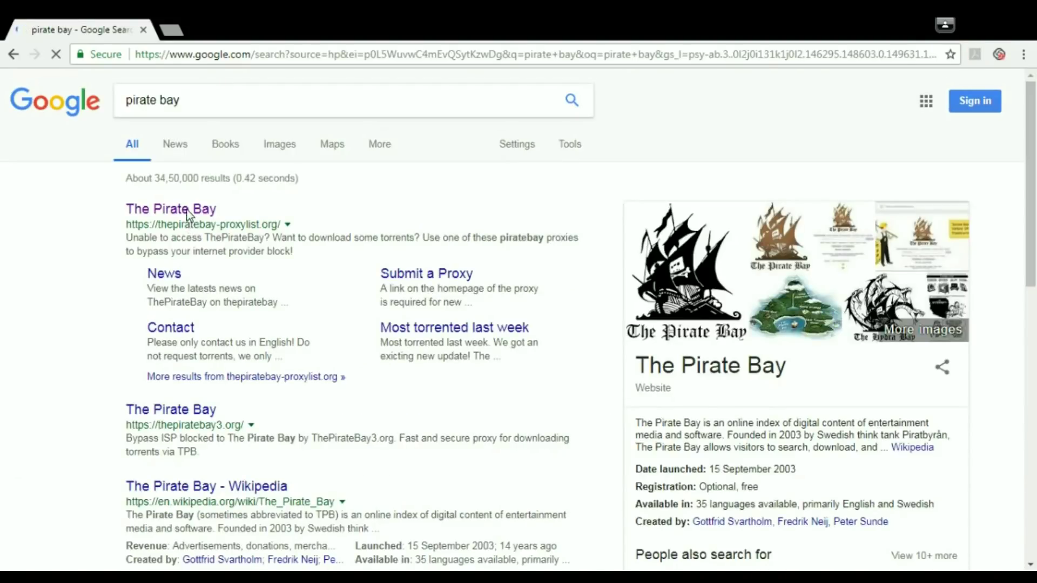
click(188, 213)
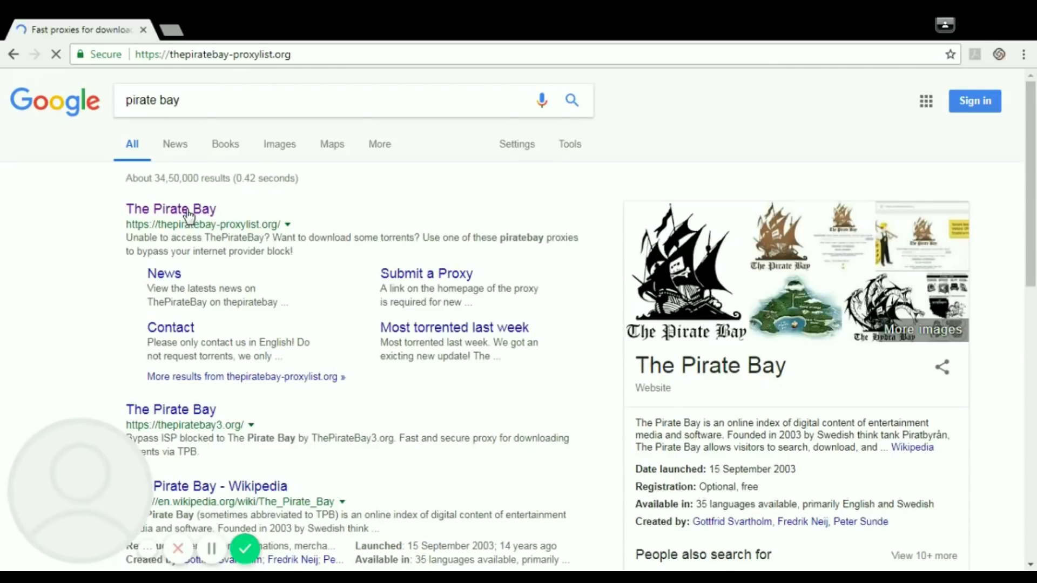
scroll(339, 277, down, 3)
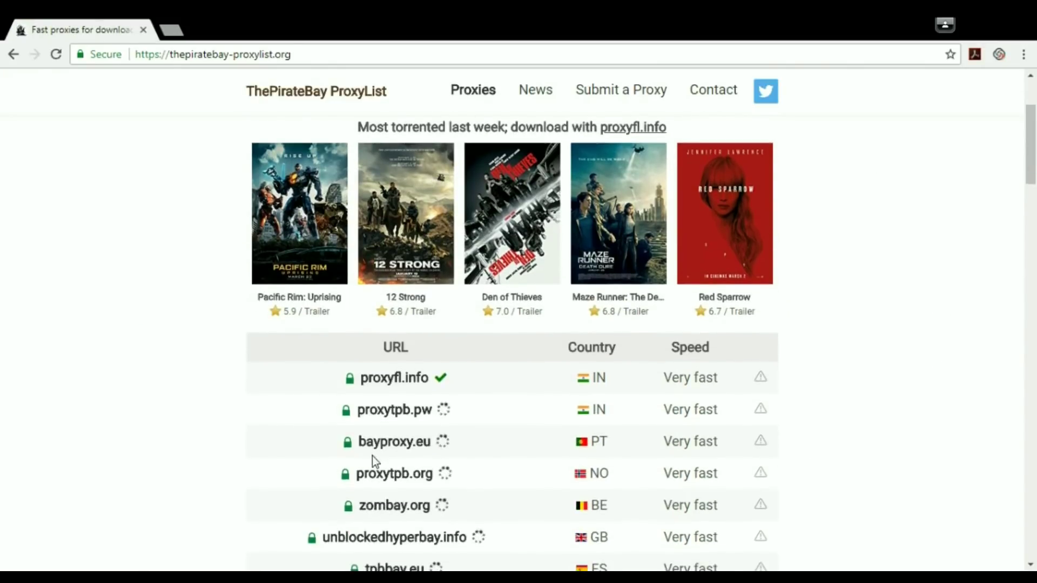
middle_click(396, 381)
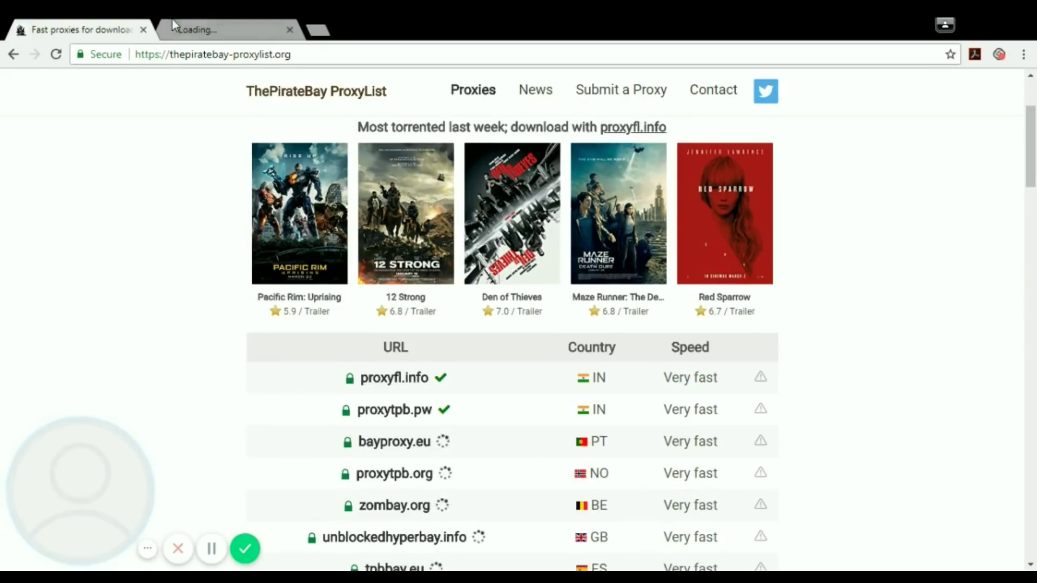
click(265, 20)
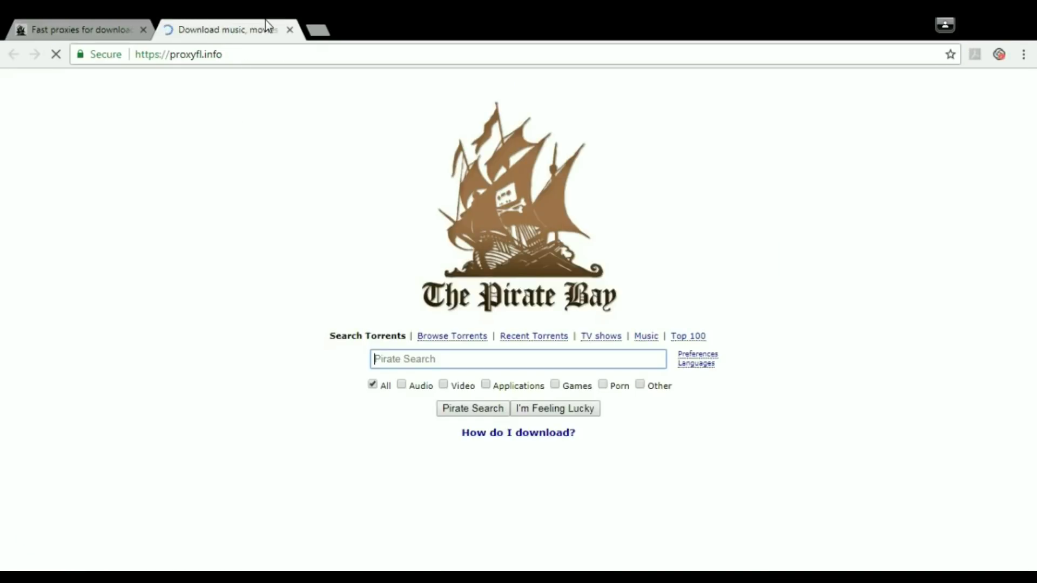
click(309, 22)
- Load seedr.cc in the new tab and log out of the signed-in account
text(seed)
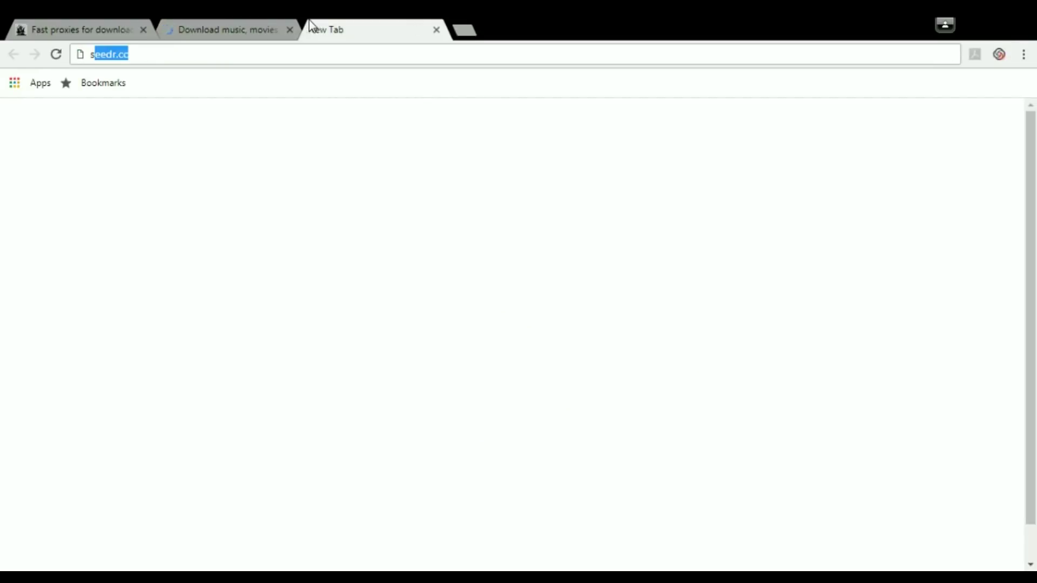
text(r.cc/files)
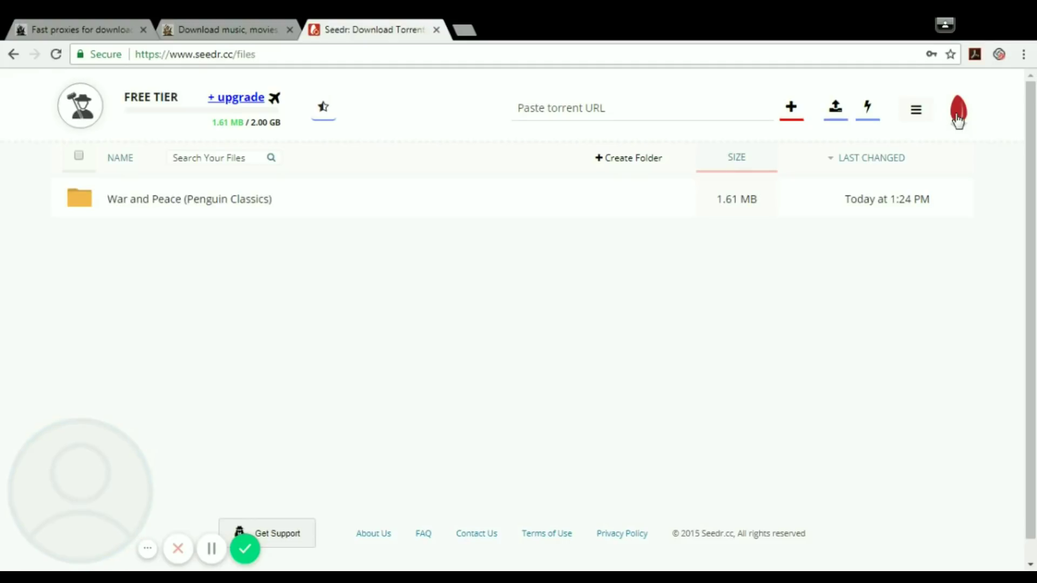
click(916, 115)
click(852, 327)
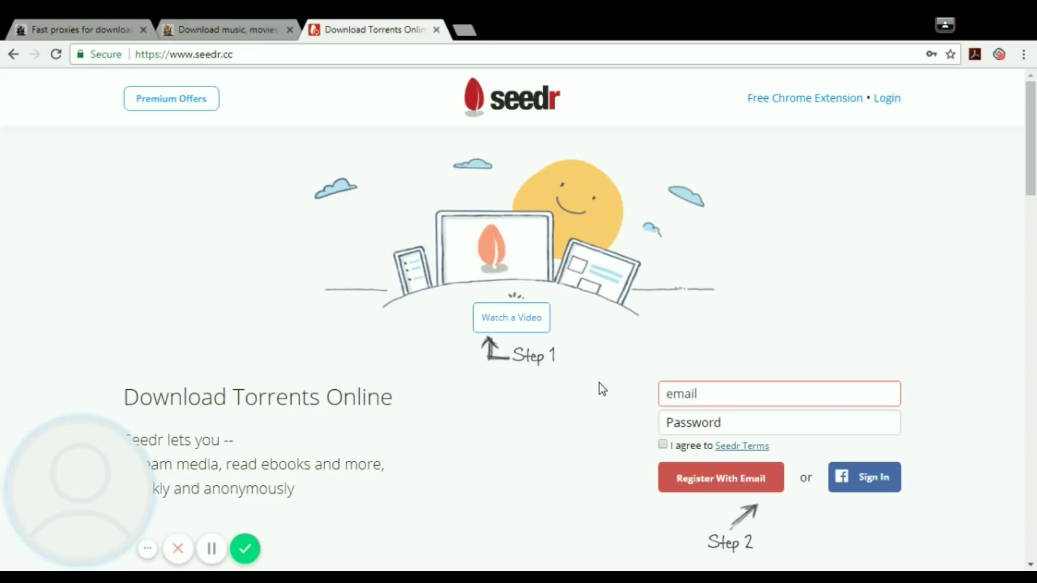
- Search The Pirate Bay for 'harry potter pdf' and open the Cursed Child PDF torrent's details
click(245, 27)
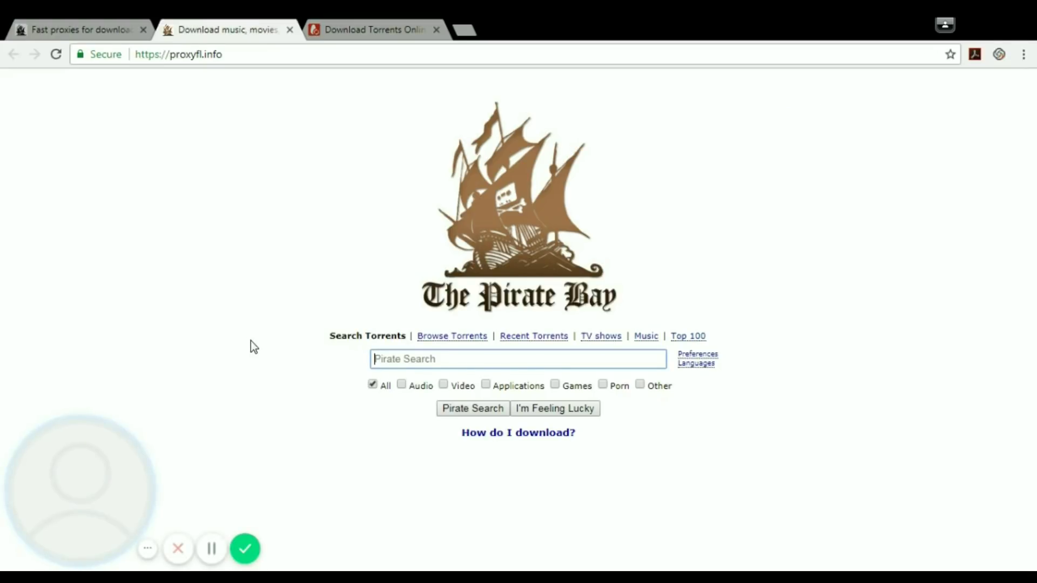
text(harry pott)
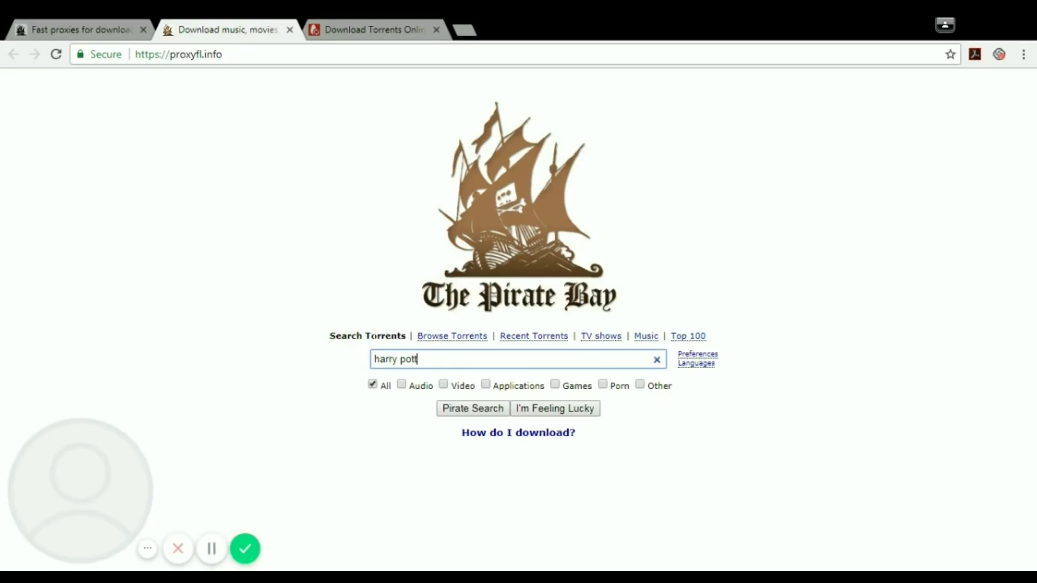
text(er pdf)
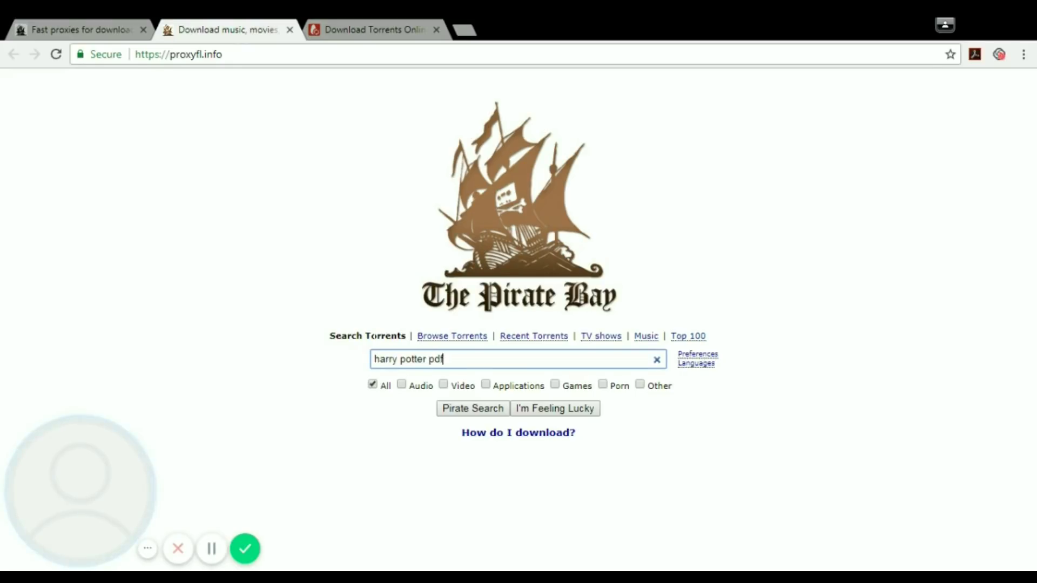
key(Return)
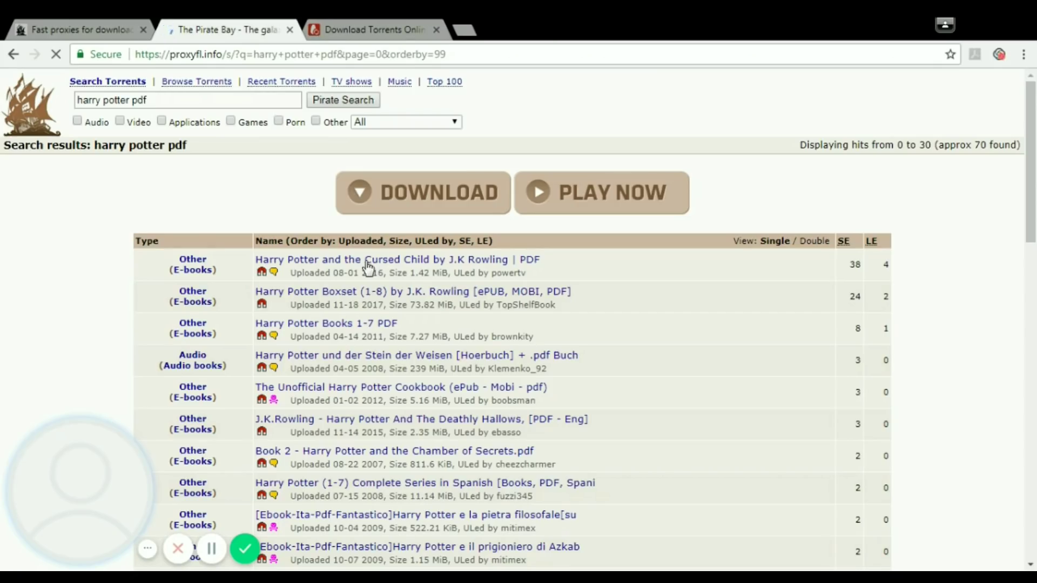
click(368, 266)
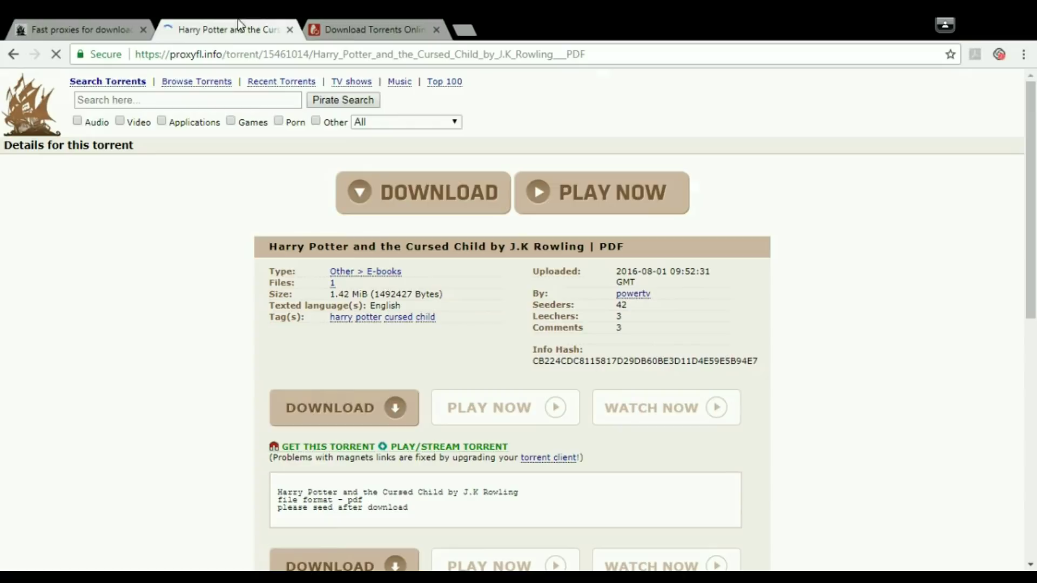
click(357, 453)
key(ctrl+w)
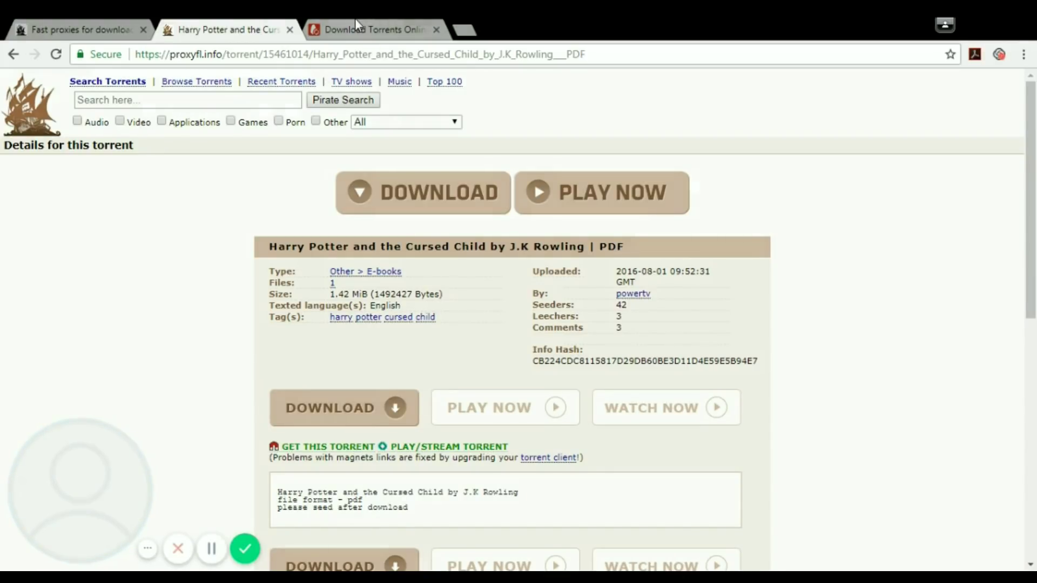
- Enter the account email and password in Seedr's login form
click(289, 30)
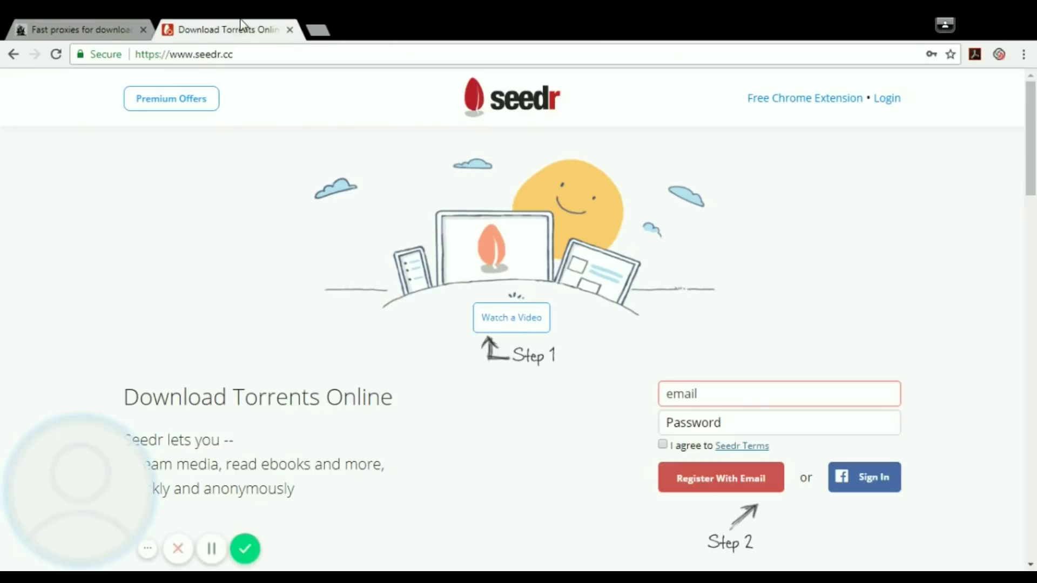
click(893, 100)
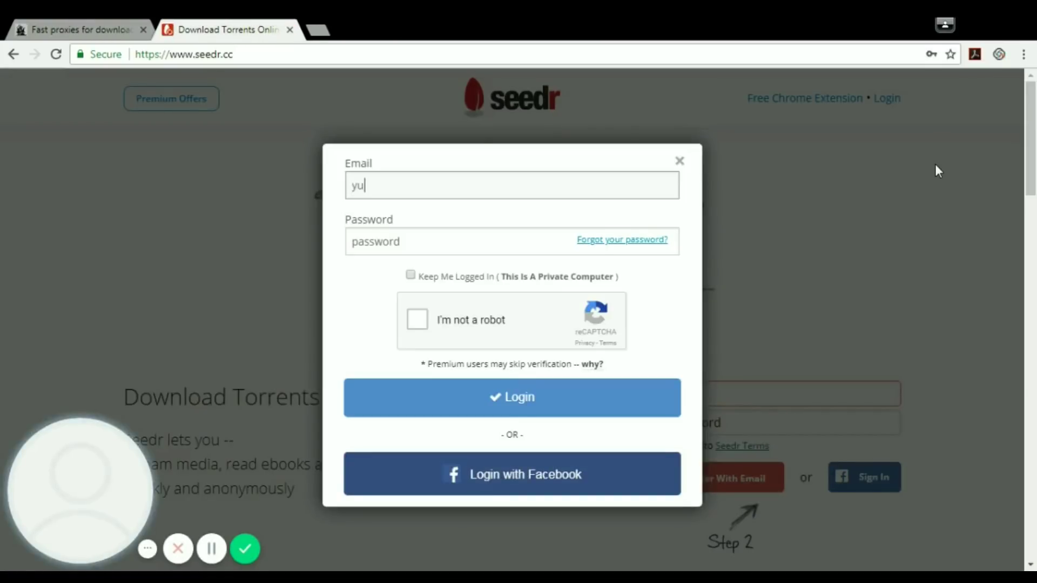
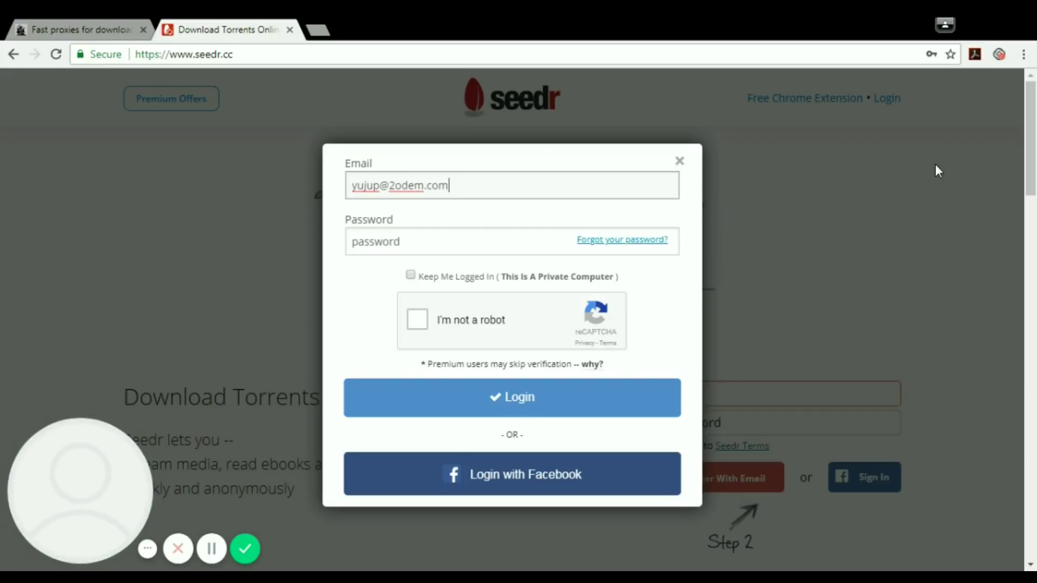
key(Tab)
text(***)
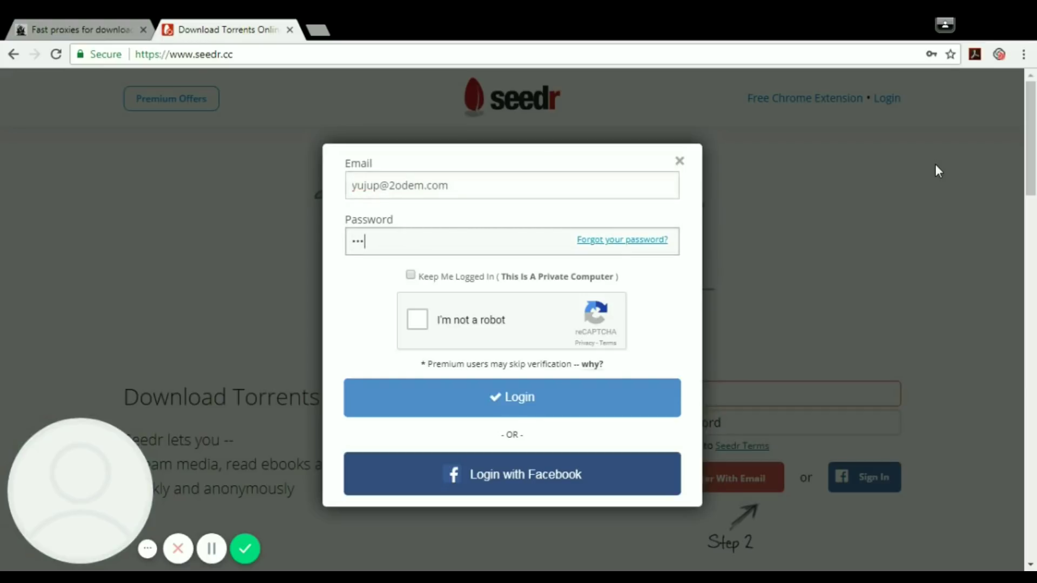
text(*****)
- Solve the 'I'm not a robot' car-image captcha, verify it, and log in
click(417, 319)
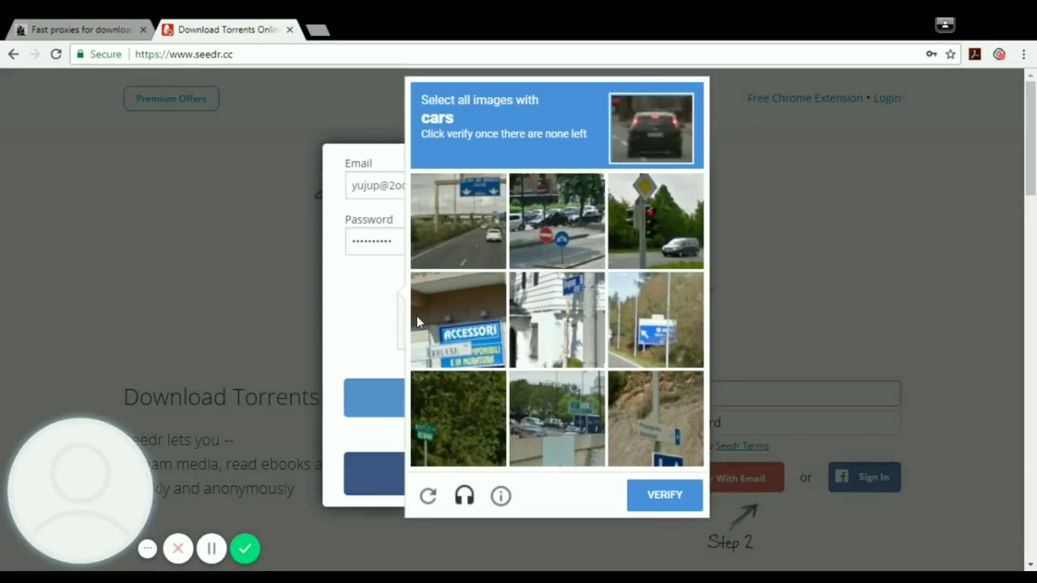
click(456, 243)
click(532, 230)
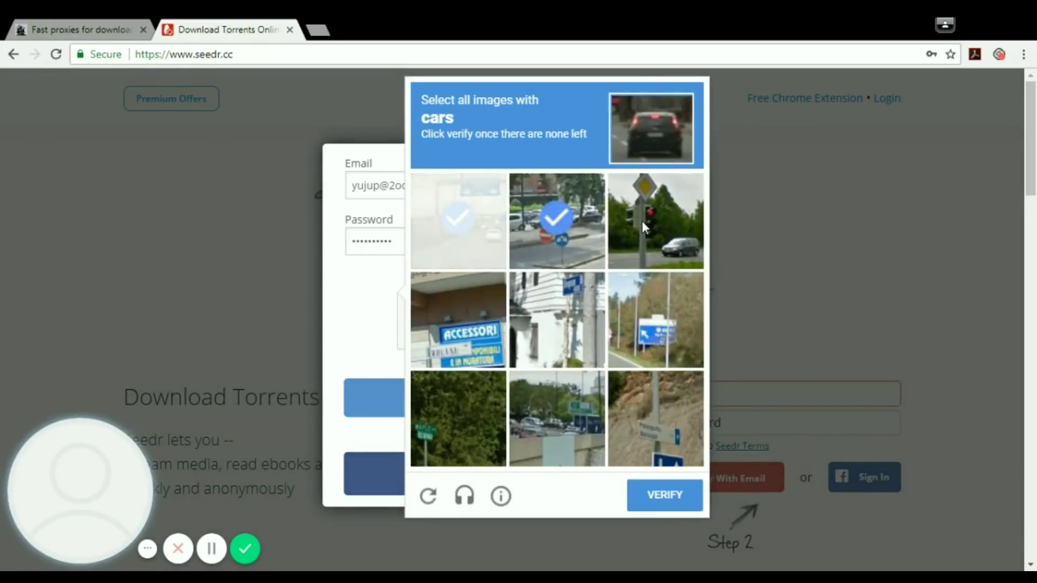
click(642, 220)
click(573, 423)
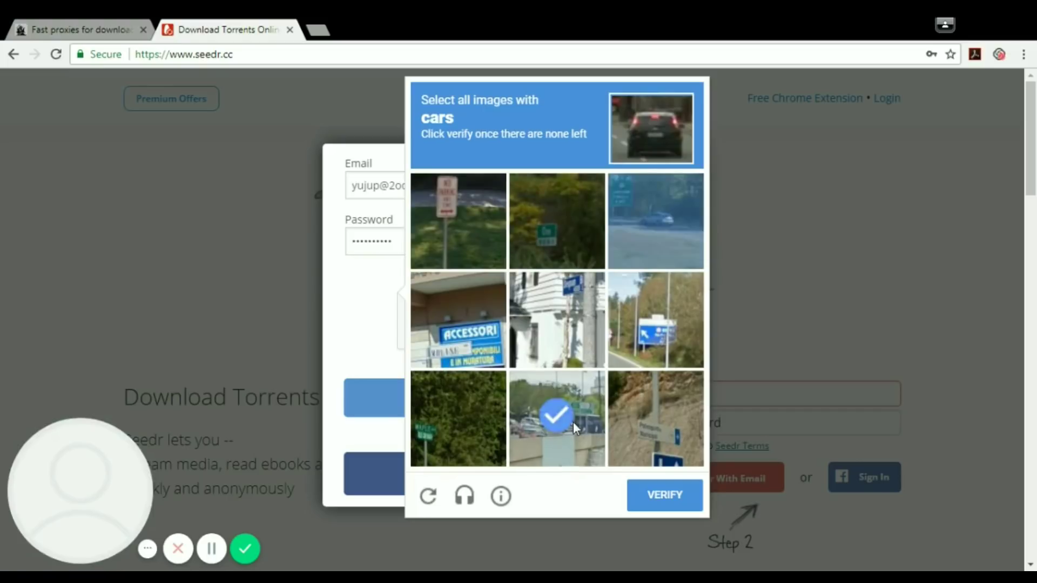
click(663, 203)
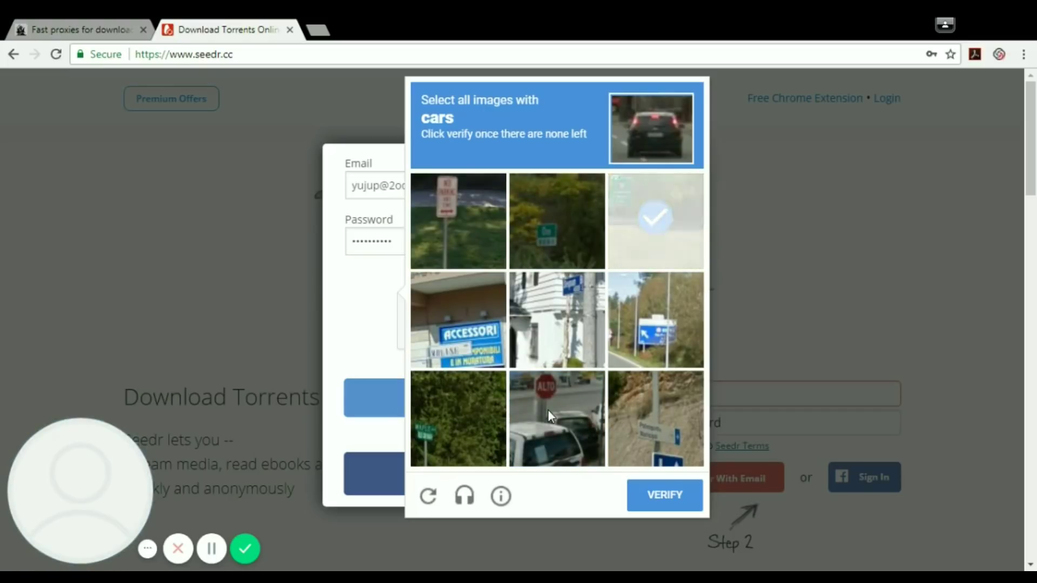
click(549, 413)
click(662, 219)
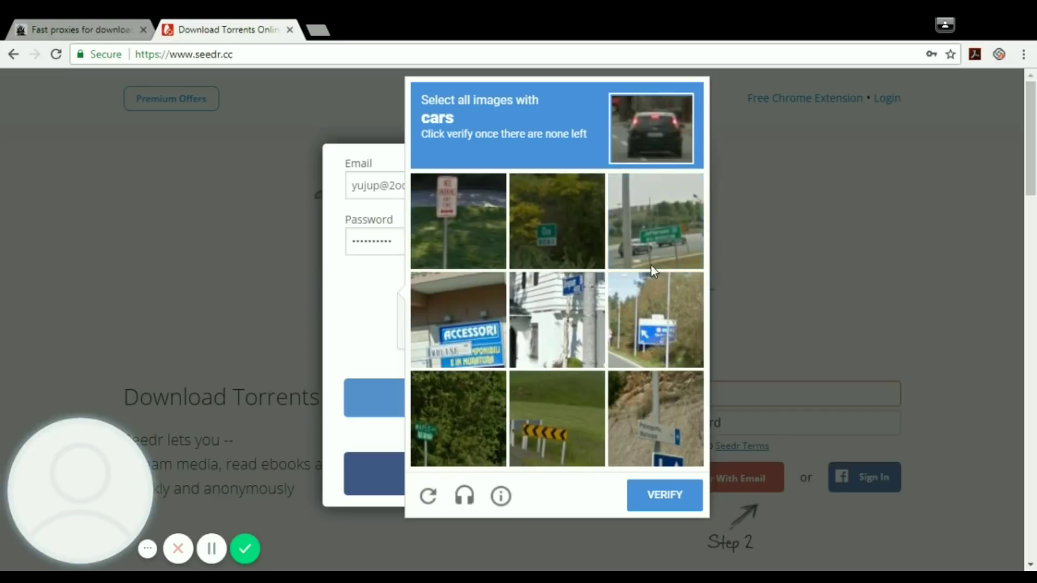
click(651, 265)
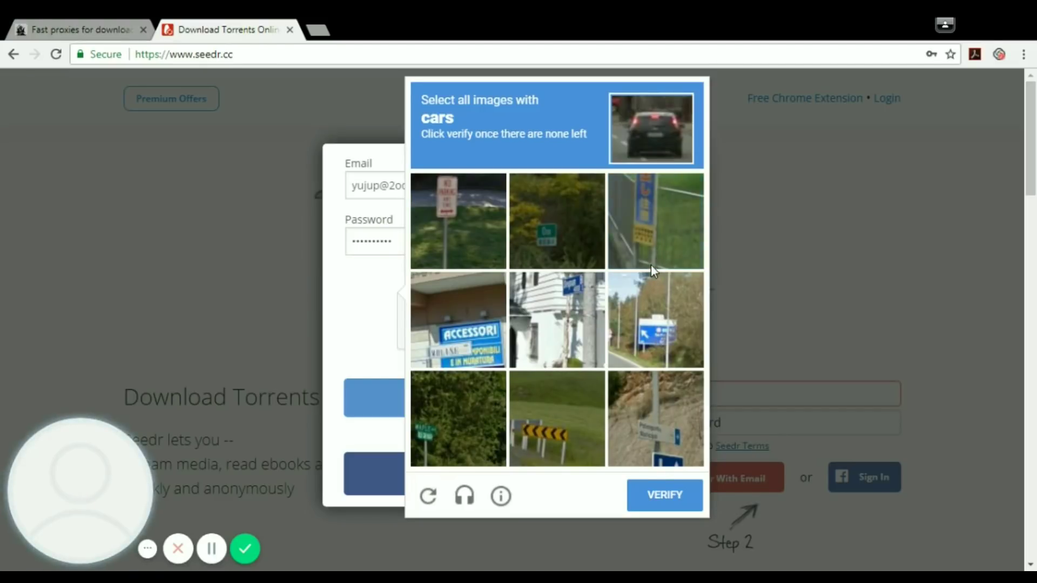
click(658, 503)
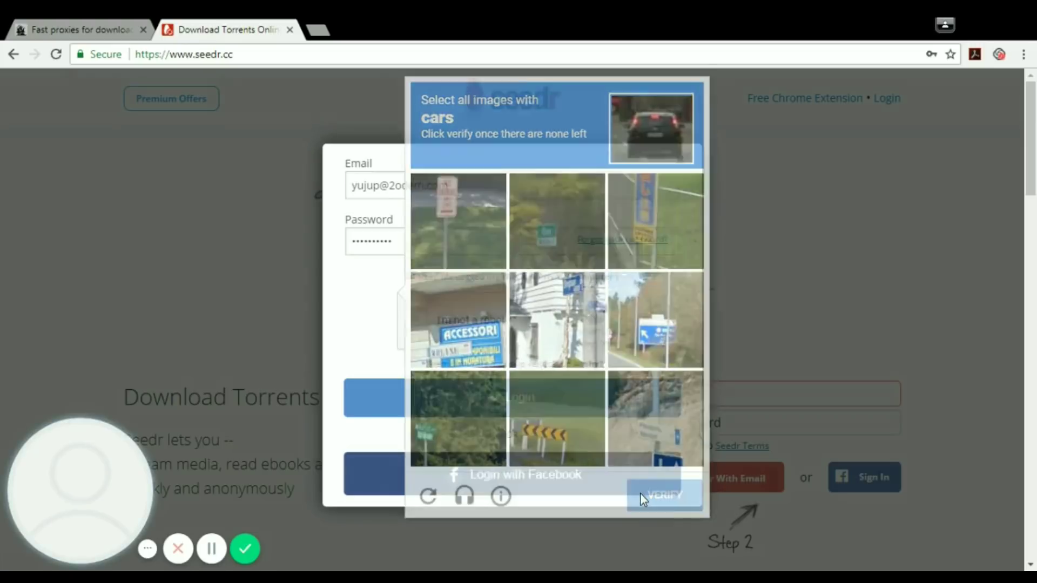
click(465, 402)
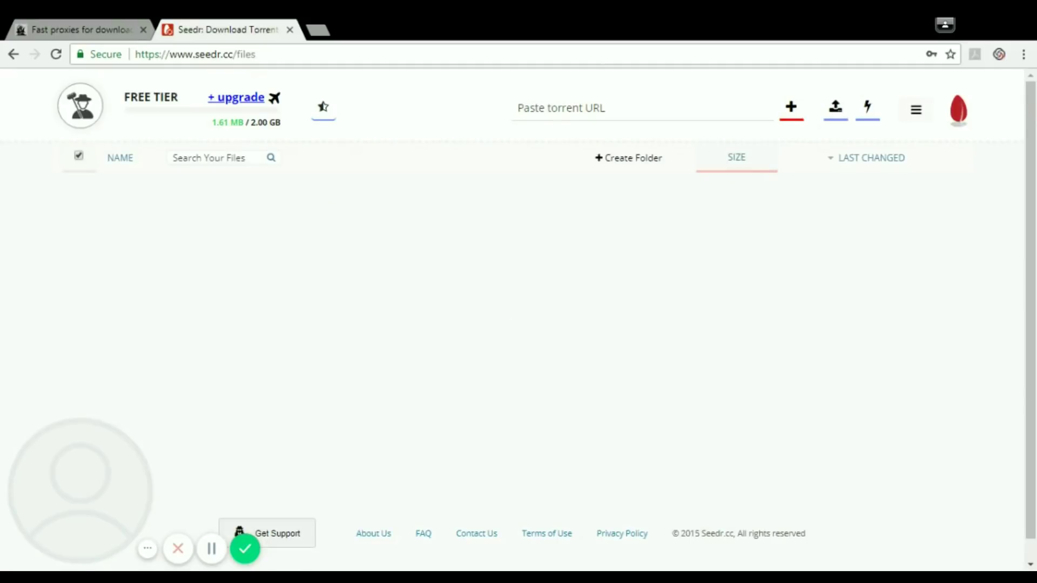
- Paste the Cursed Child magnet link into Seedr's torrent URL box, add it, and open the new folder
click(518, 108)
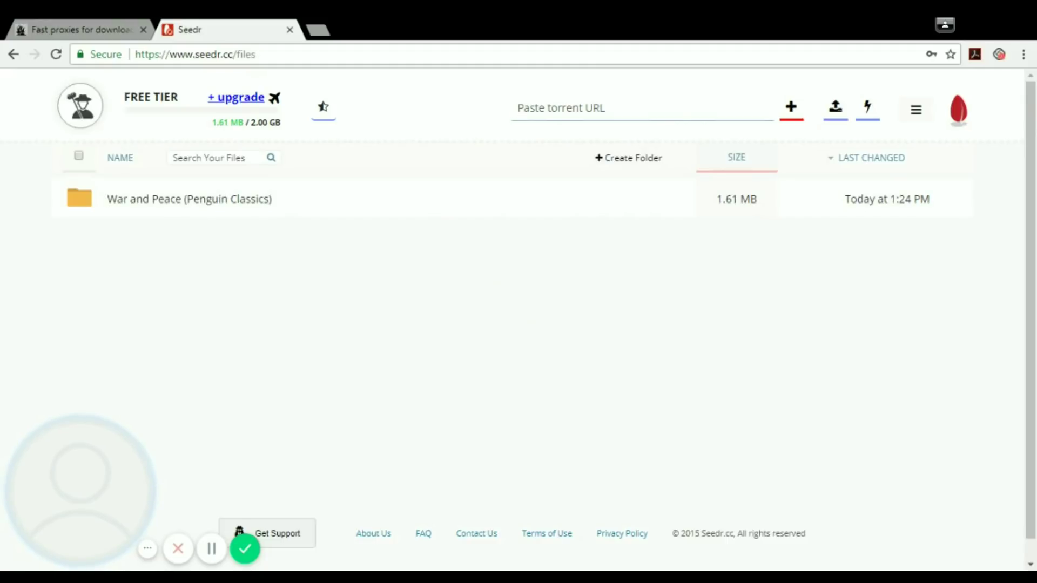
key(ctrl+v)
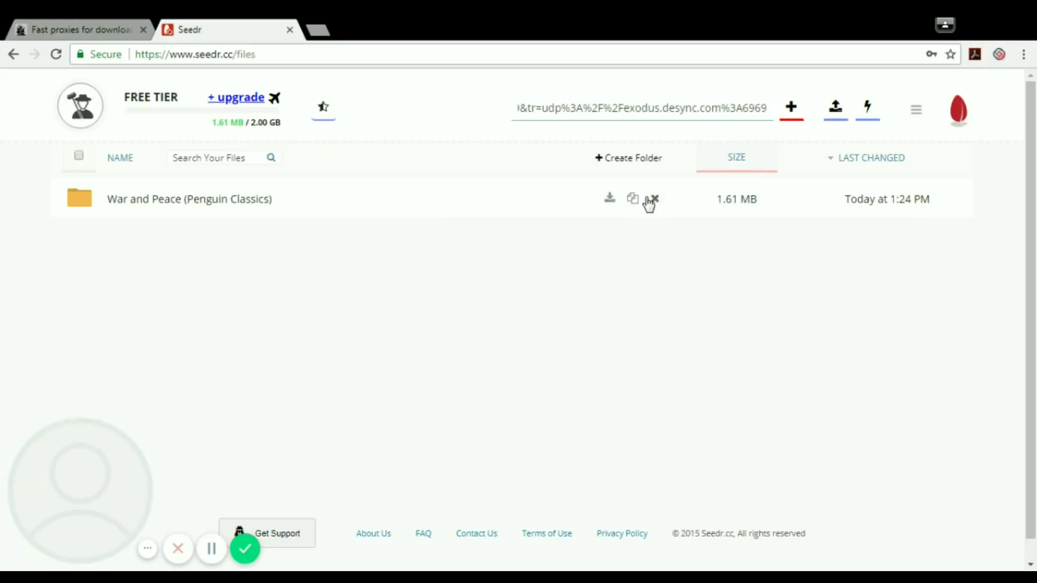
click(651, 200)
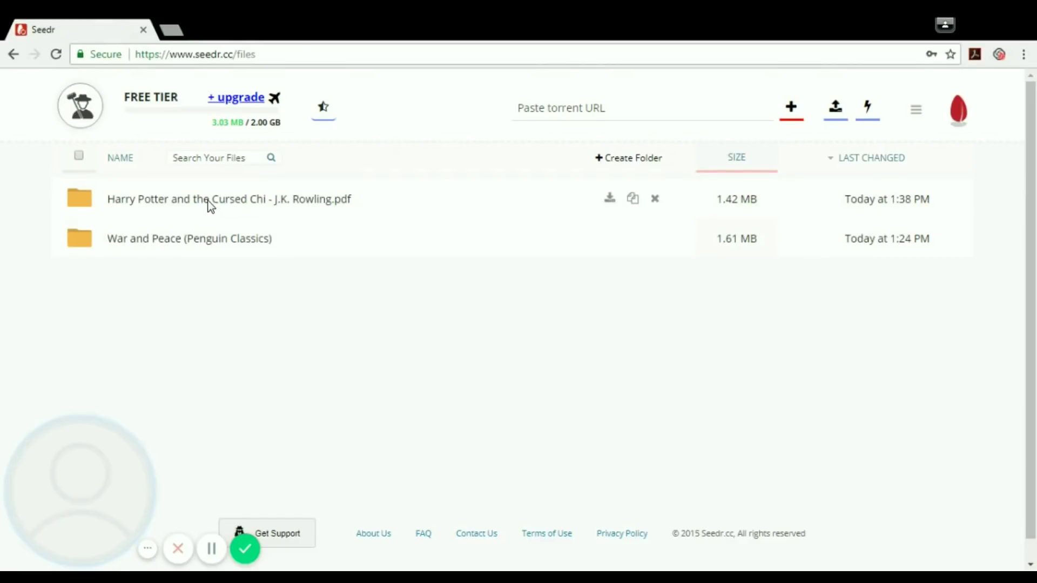
click(208, 201)
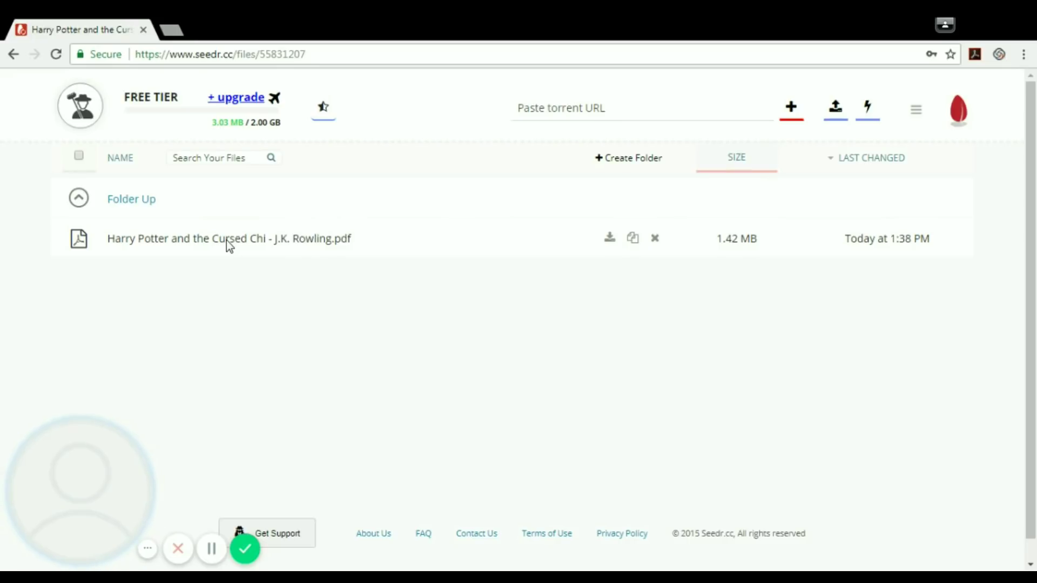
- Return to the main file list and save the Harry Potter folder as a zip
click(135, 200)
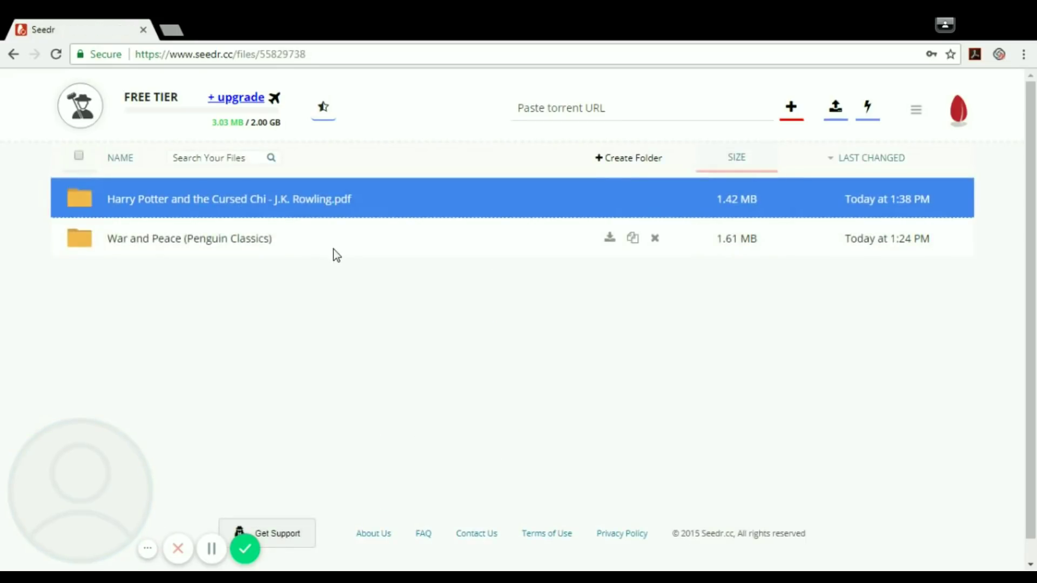
mouse_move(607, 210)
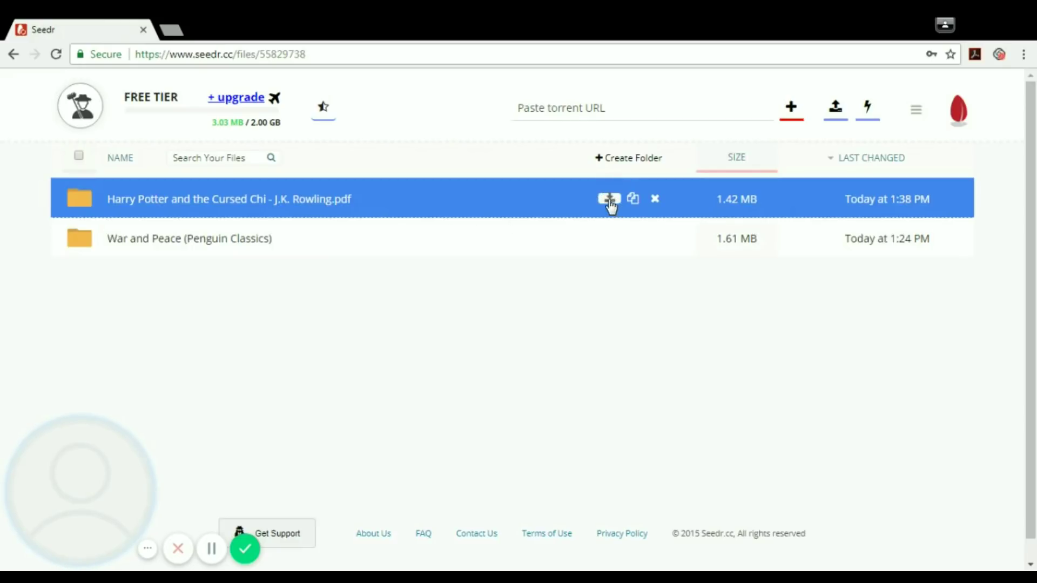
click(609, 200)
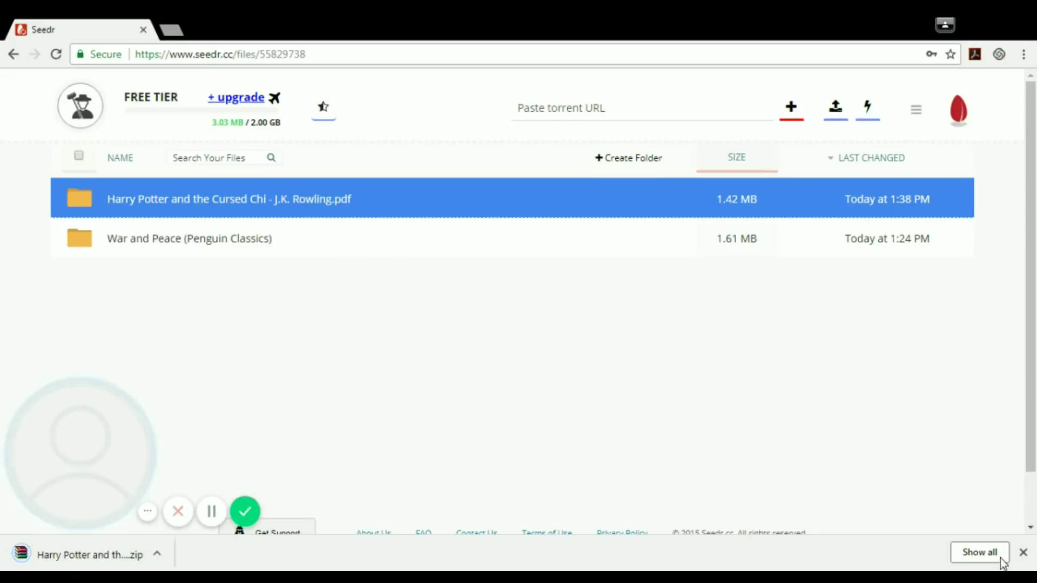
click(1024, 553)
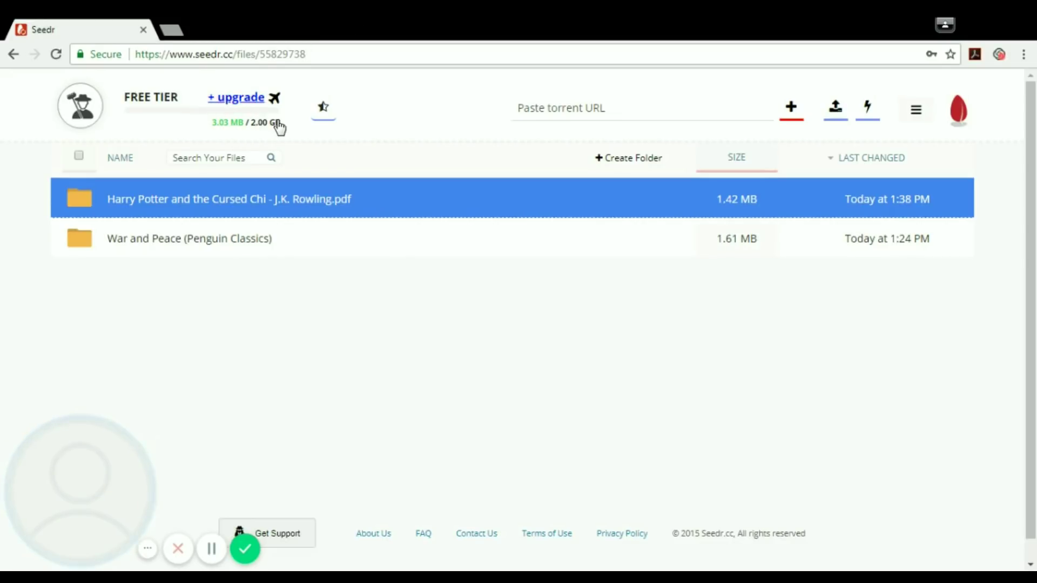
click(244, 98)
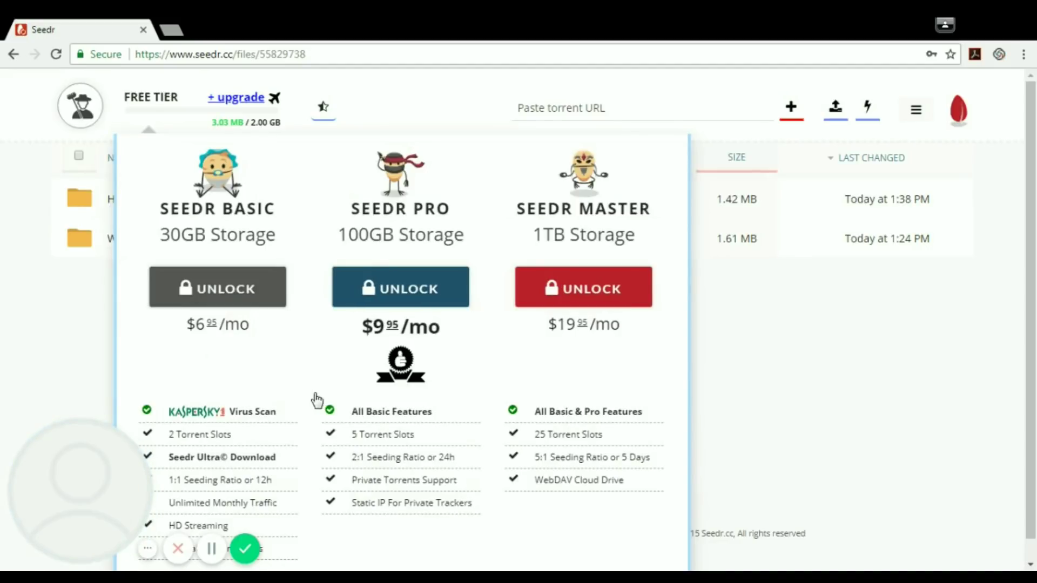
click(706, 377)
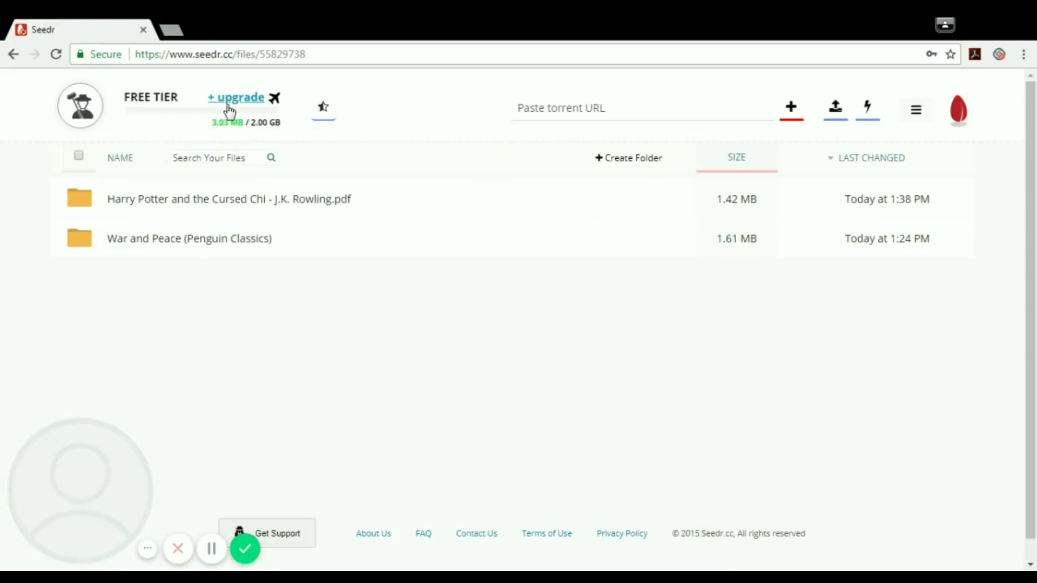